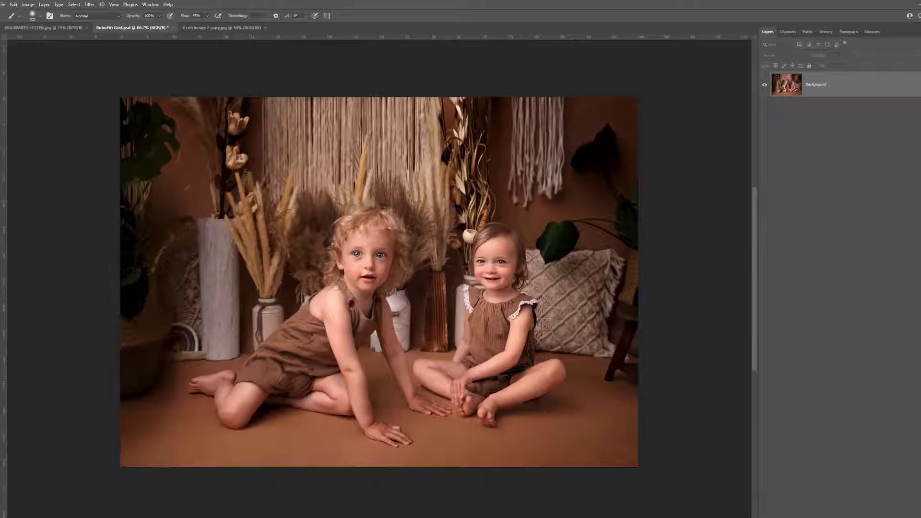
# - Extract LSP - Watermark Grid Overlay Actions.zip to the suggested destination folder
pyautogui.moveTo(0, 220); pyautogui.dragTo(199, 152)
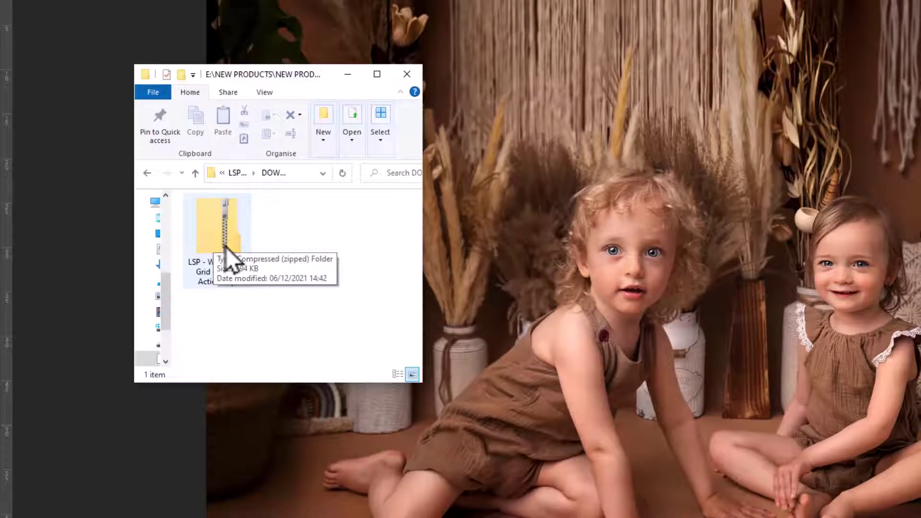
pyautogui.rightClick(236, 224)
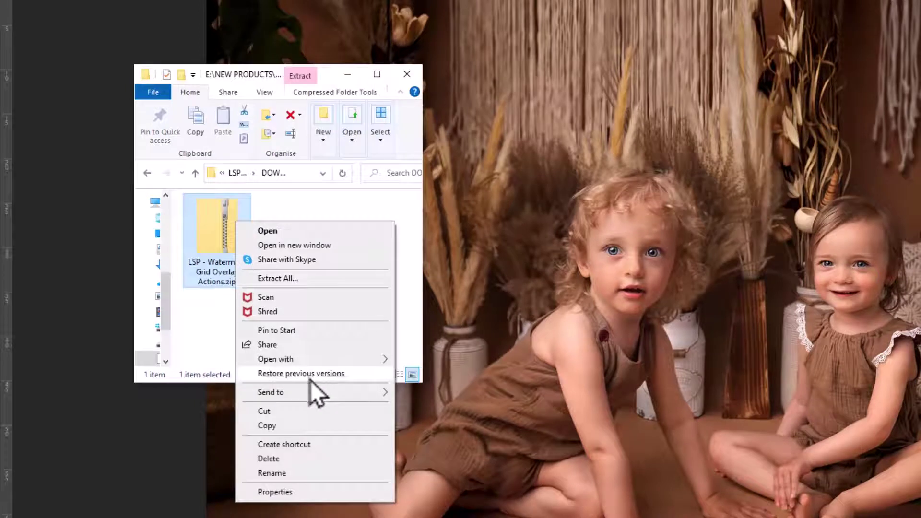
pyautogui.click(313, 282)
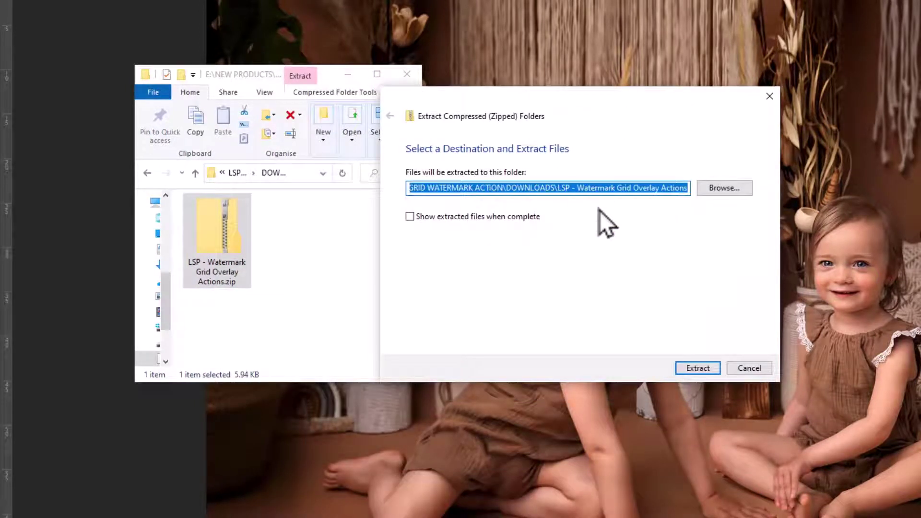
pyautogui.click(686, 369)
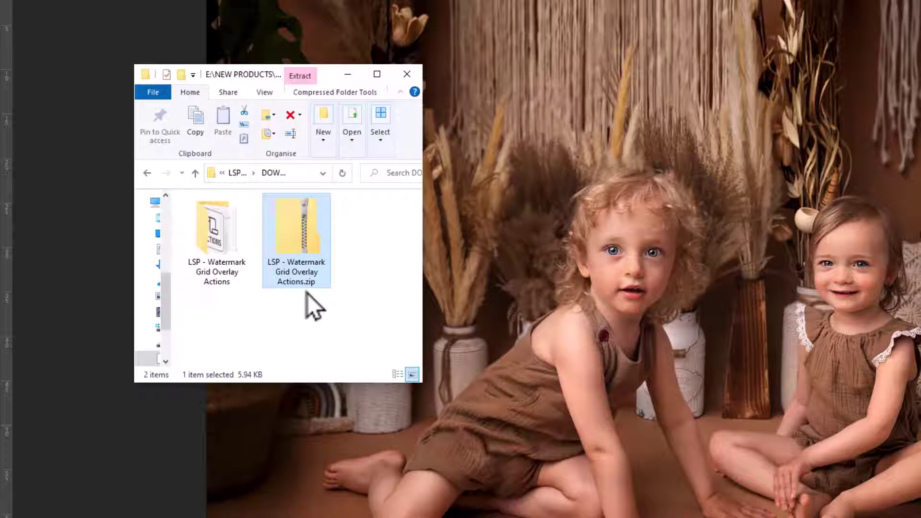
# - Open the extracted LSP - Watermark Grid Overlay Actions folder and read through LSP watermark actions INSTRUCTIONS.txt
pyautogui.click(204, 241)
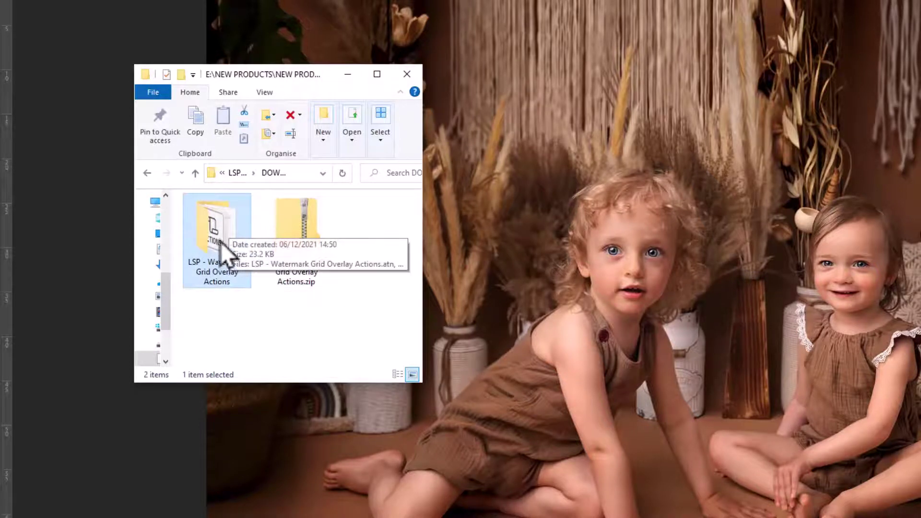
pyautogui.doubleClick(212, 231)
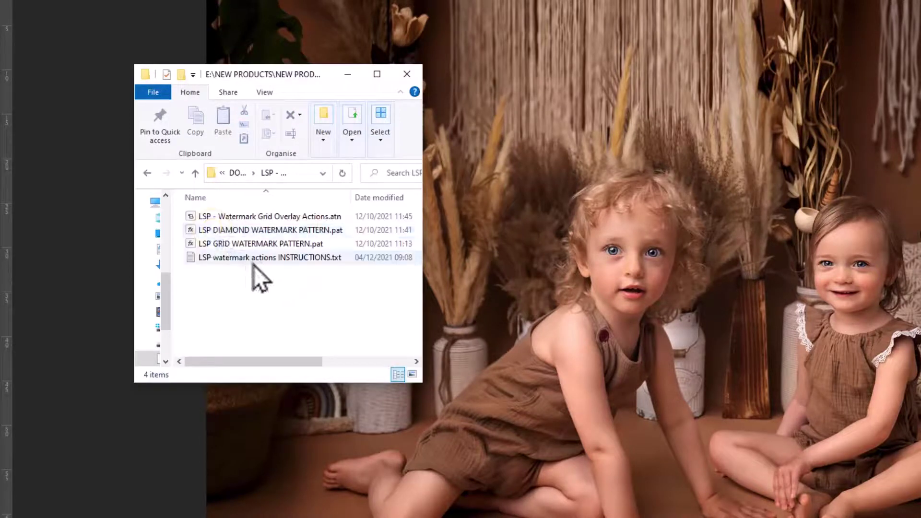
pyautogui.moveTo(421, 377); pyautogui.dragTo(552, 390)
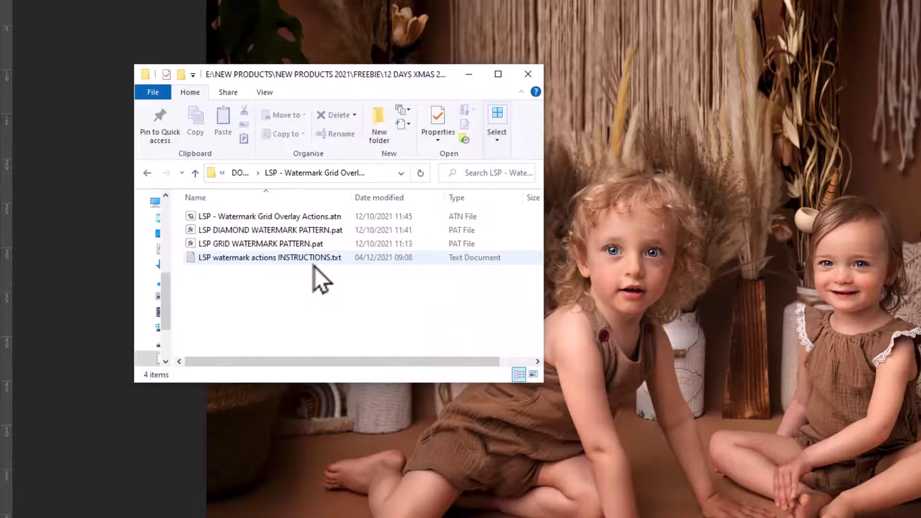
pyautogui.doubleClick(314, 263)
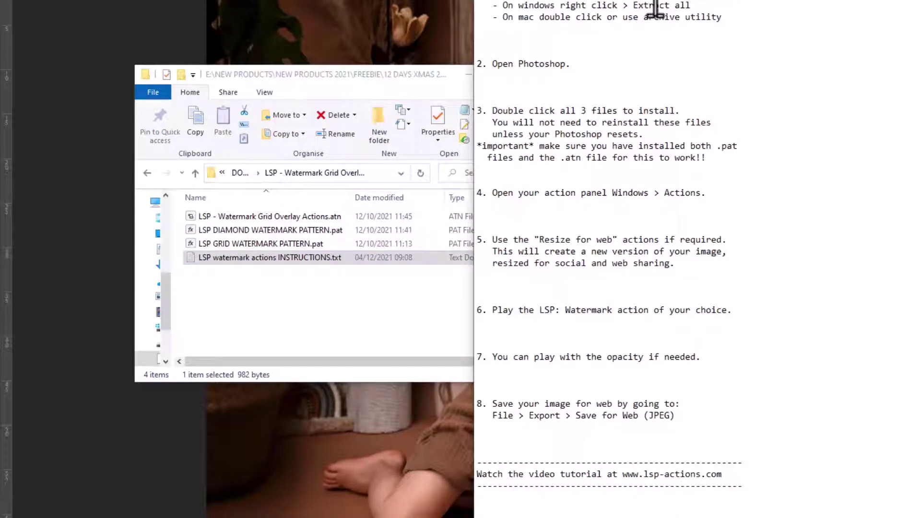
pyautogui.hotkey('alt', 'F4')
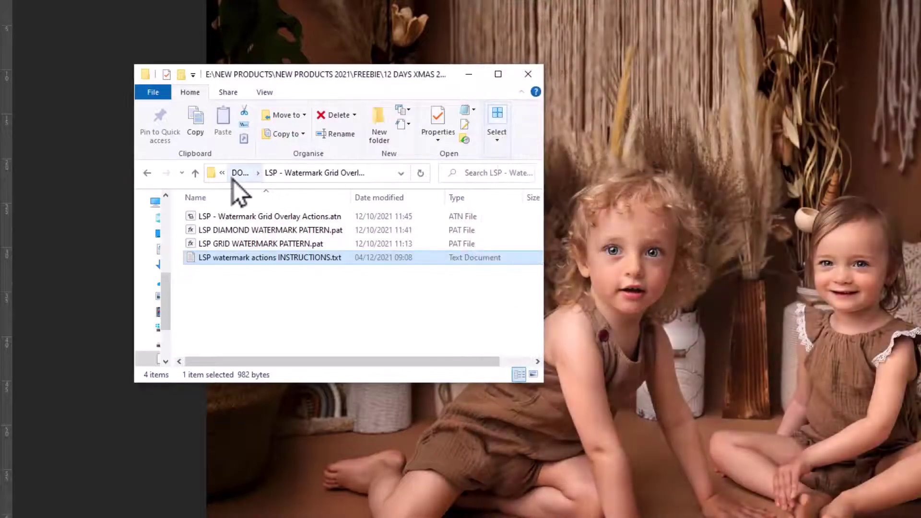
# - Display the files in the extracted folder as large icons
pyautogui.click(248, 216)
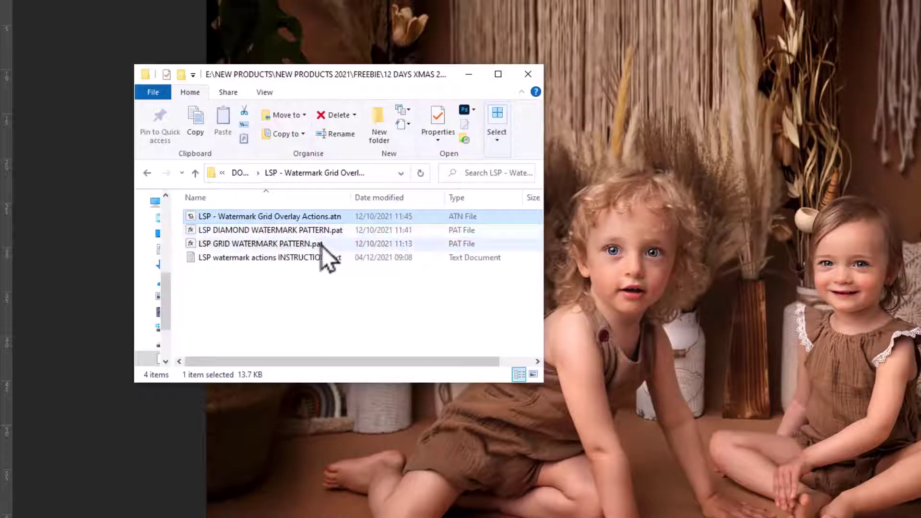
pyautogui.rightClick(357, 292)
pyautogui.moveTo(408, 300)
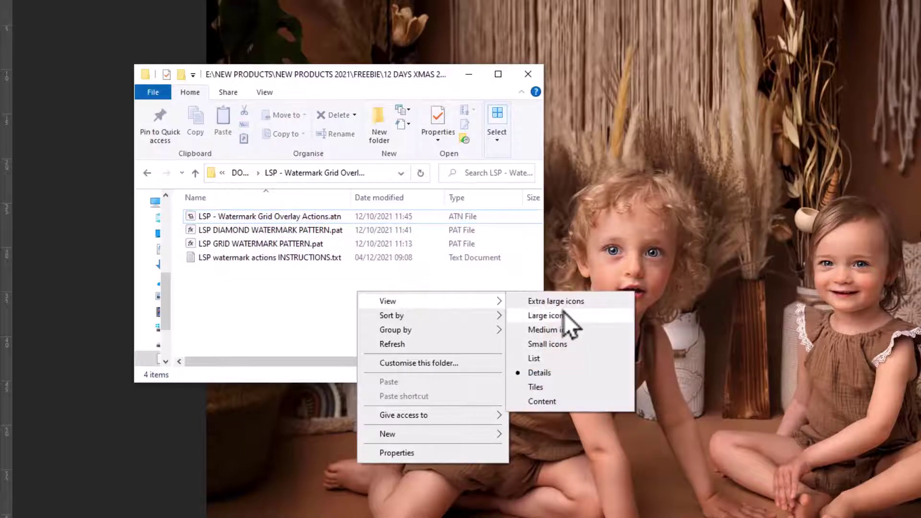
pyautogui.click(568, 319)
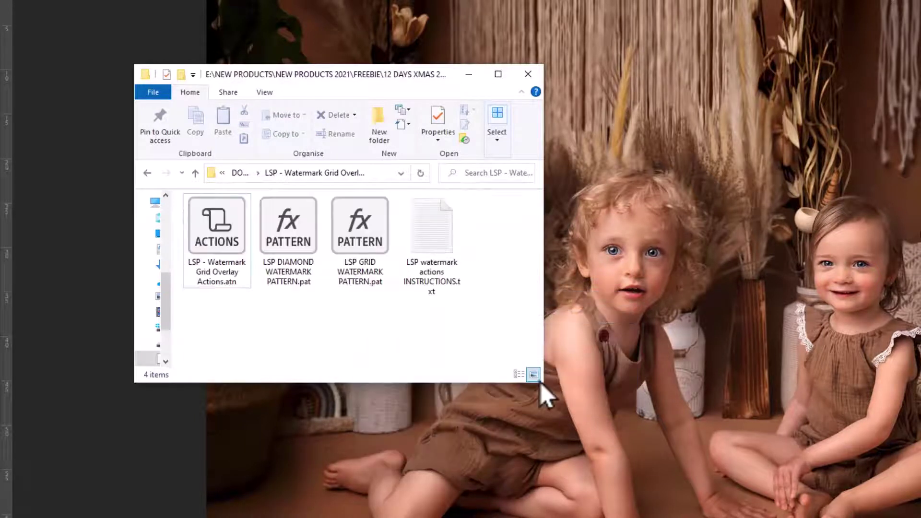
# - Install LSP GRID WATERMARK PATTERN.pat, LSP DIAMOND WATERMARK PATTERN.pat and LSP - Watermark Grid Overlay Actions.atn in Photoshop
pyautogui.click(212, 249)
pyautogui.click(272, 252)
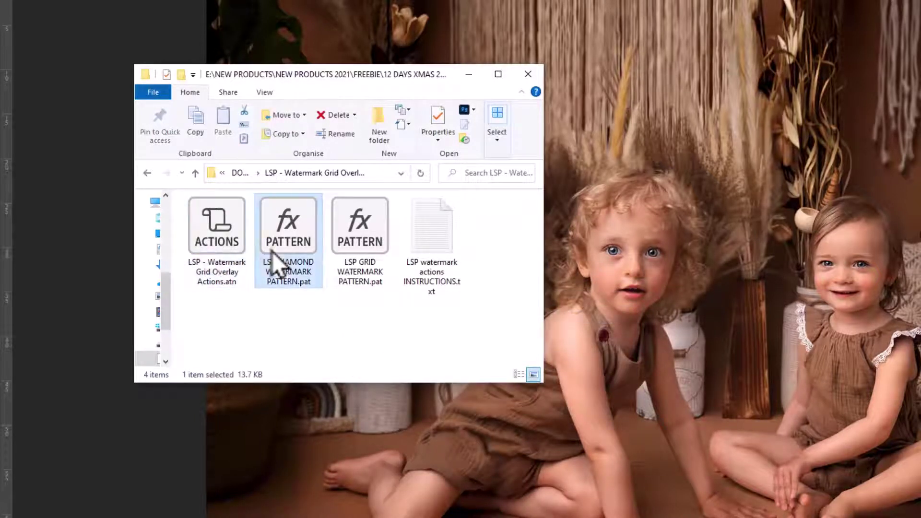
pyautogui.click(373, 278)
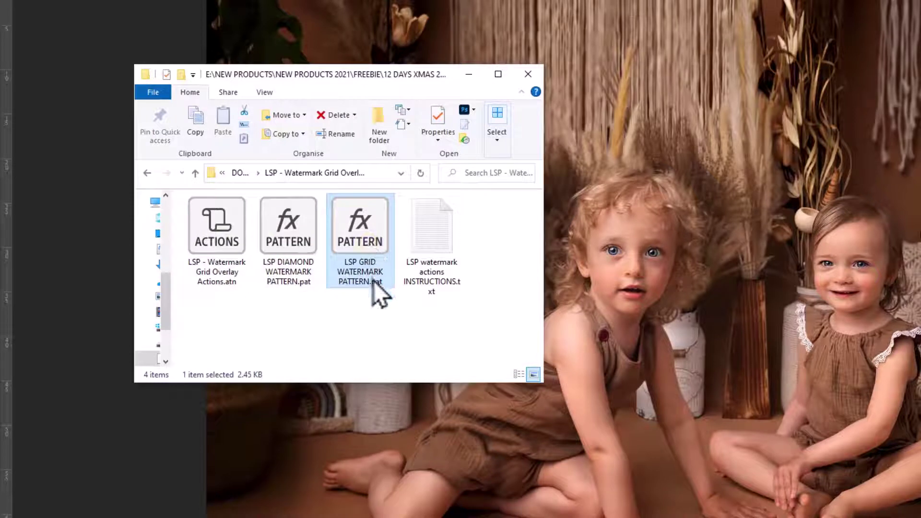
pyautogui.doubleClick(359, 243)
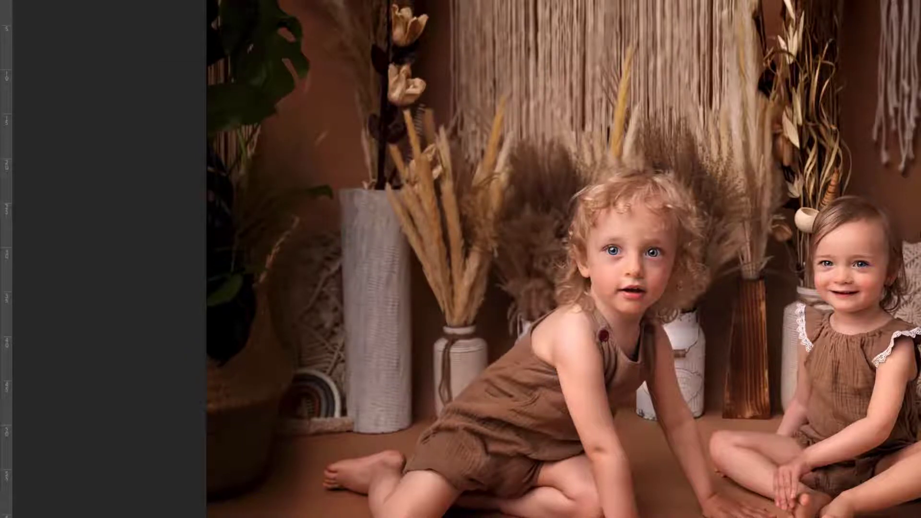
pyautogui.hotkey('alt', 'Tab')
pyautogui.doubleClick(287, 241)
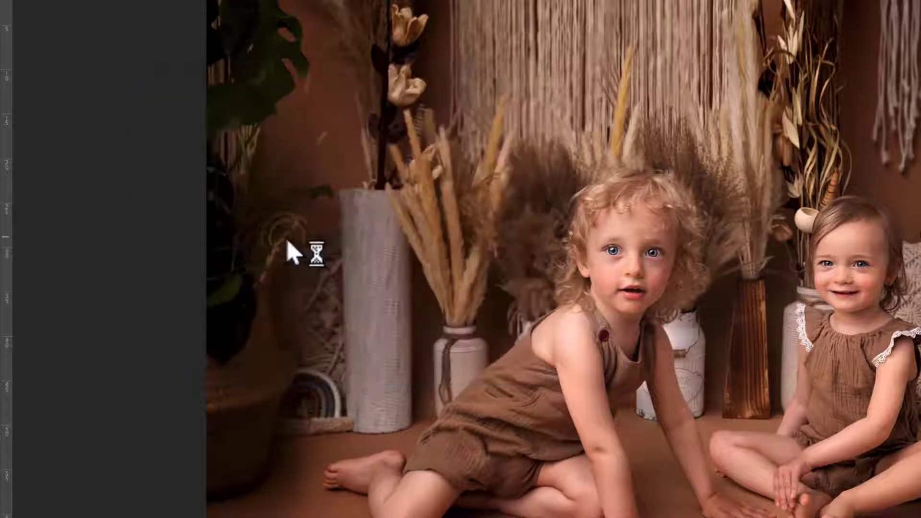
pyautogui.hotkey('alt', 'Tab')
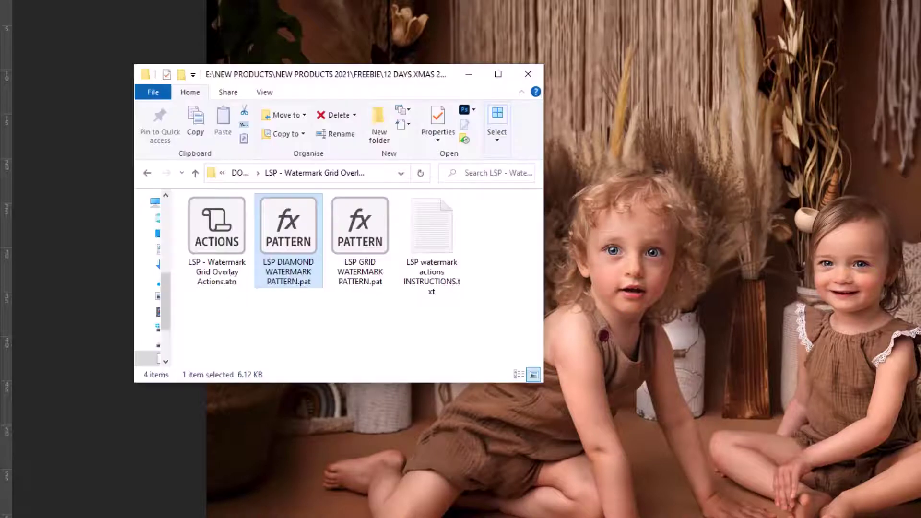
pyautogui.doubleClick(223, 235)
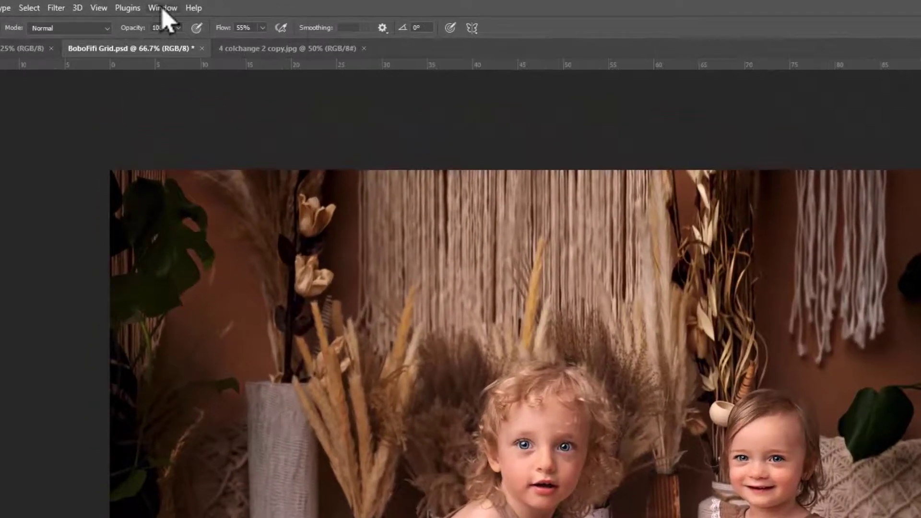
# - Show the installed actions, play "[instructions for watermark grid overlay]" and dismiss its message
pyautogui.click(136, 4)
pyautogui.click(171, 100)
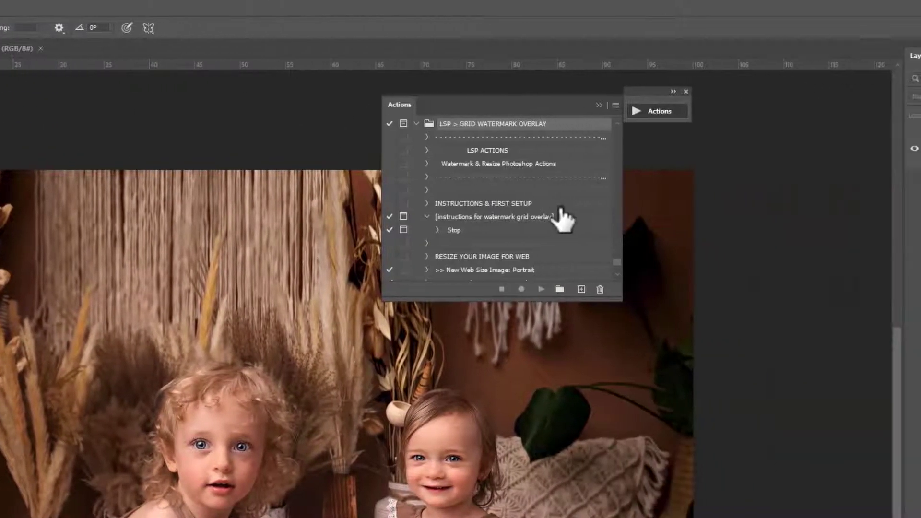
pyautogui.click(427, 216)
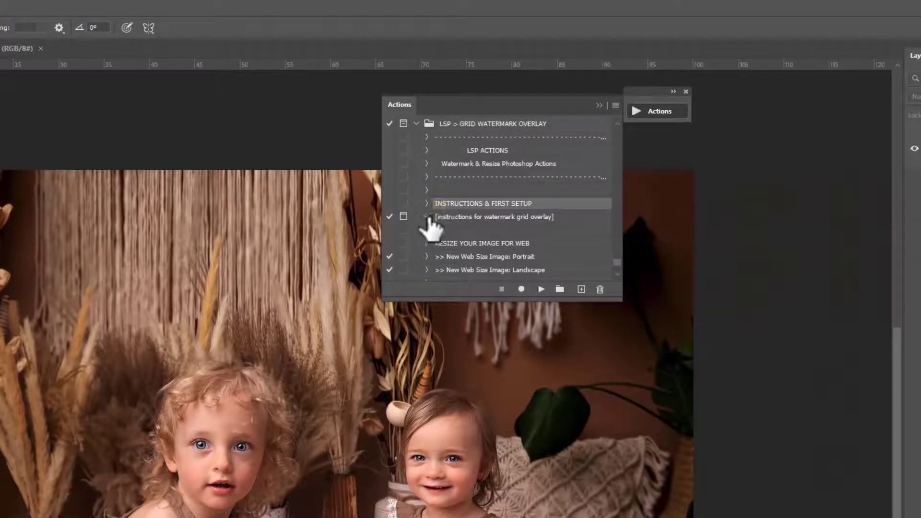
pyautogui.click(484, 217)
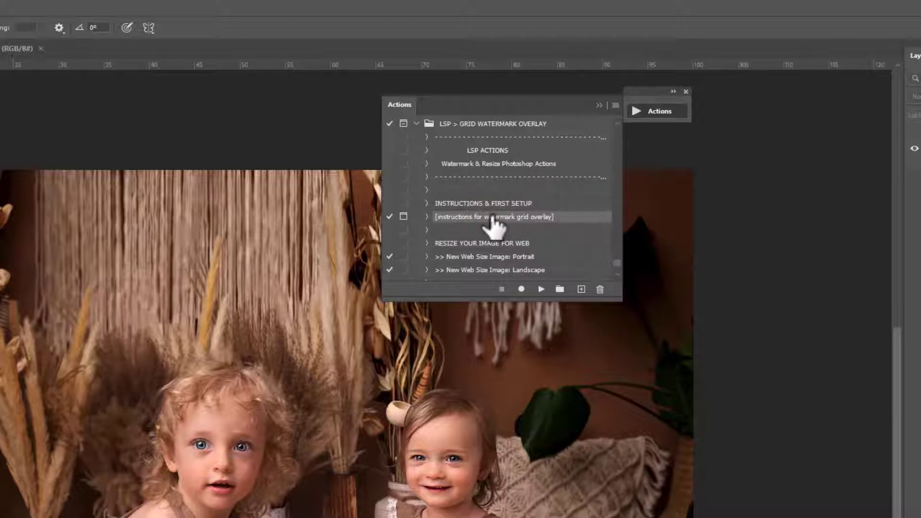
pyautogui.click(541, 289)
pyautogui.moveTo(426, 290); pyautogui.dragTo(373, 220)
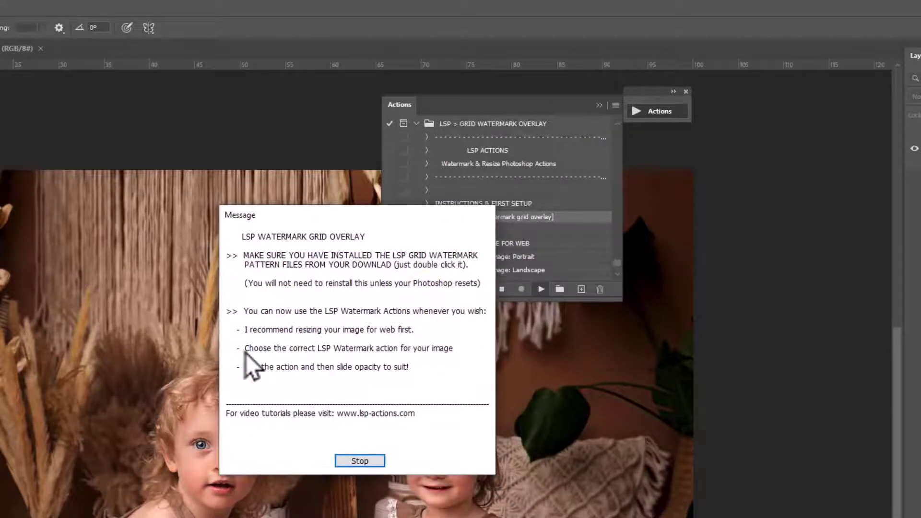
pyautogui.click(360, 461)
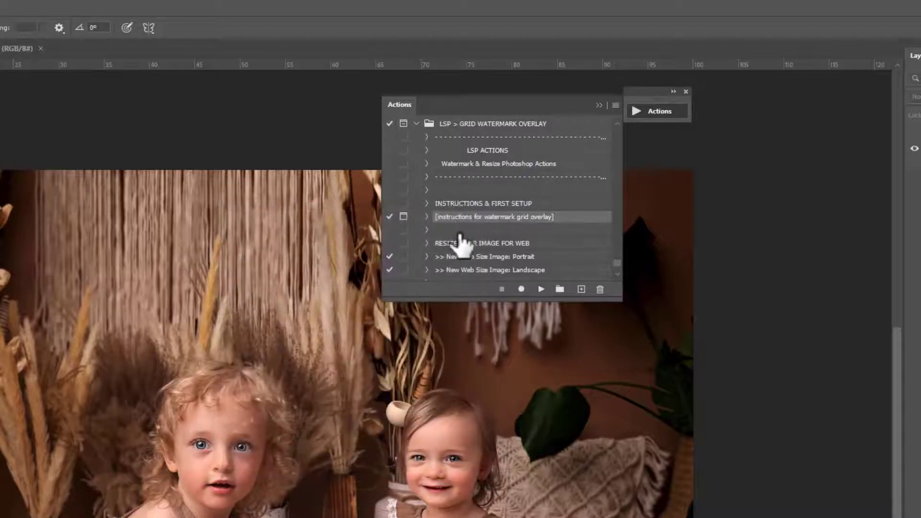
# - Move the actions list off the centre of the photo and lengthen it to show the whole LSP > GRID WATERMARK OVERLAY set
pyautogui.moveTo(470, 106); pyautogui.dragTo(715, 113)
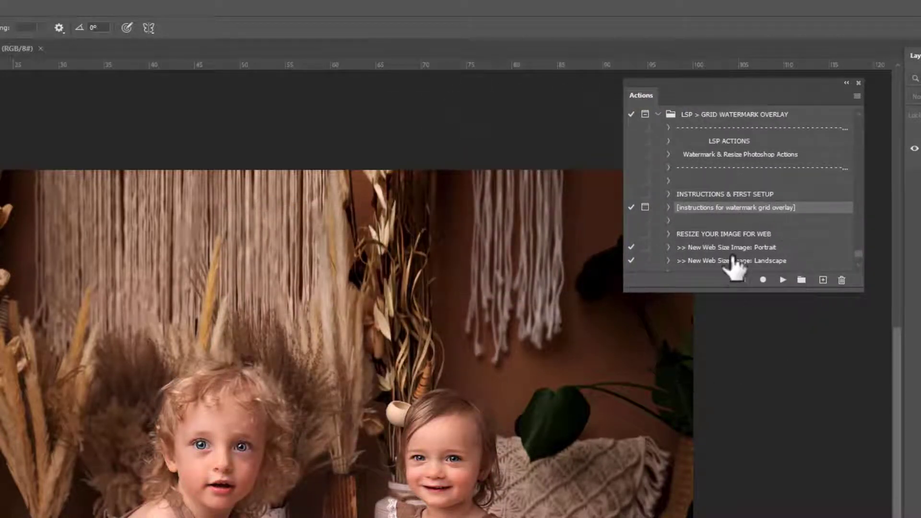
pyautogui.click(736, 236)
pyautogui.scroll(-3, 777, 226)
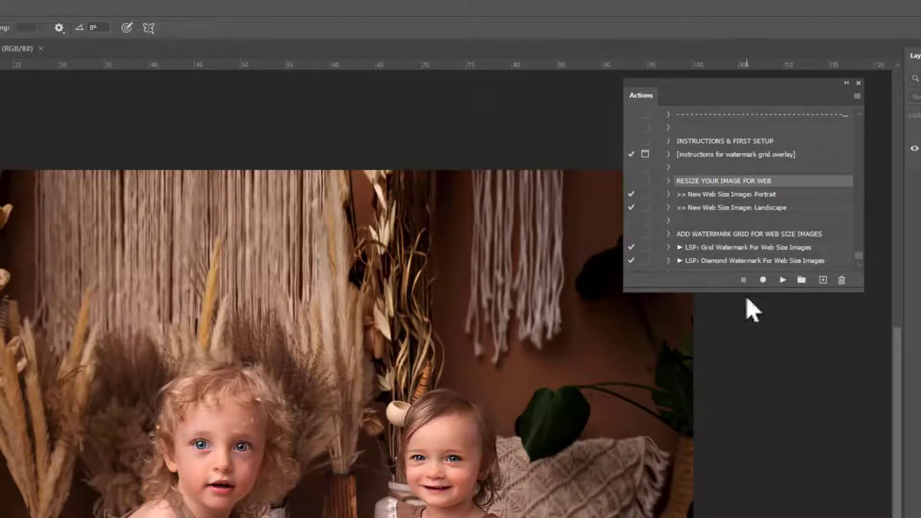
pyautogui.moveTo(744, 299); pyautogui.dragTo(745, 414)
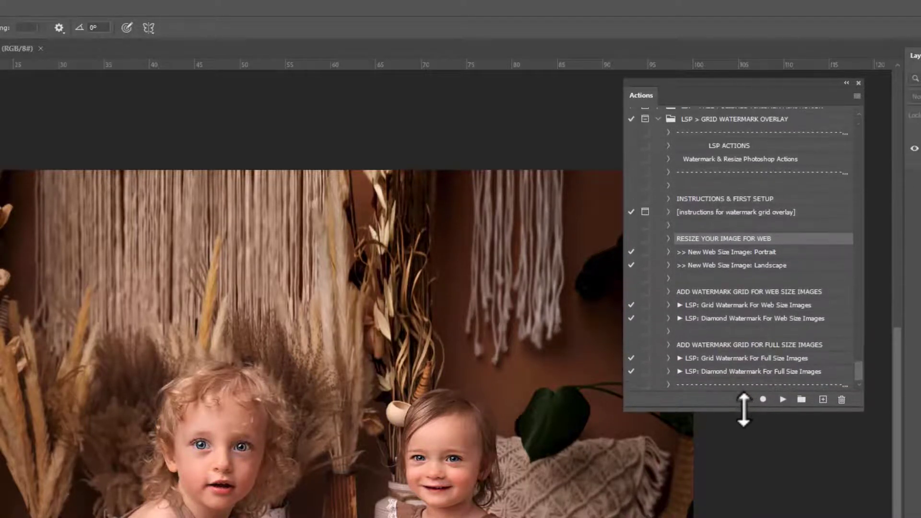
# - Create a web-size copy of the photo with the "New Web Size Image: Landscape" action
pyautogui.click(730, 250)
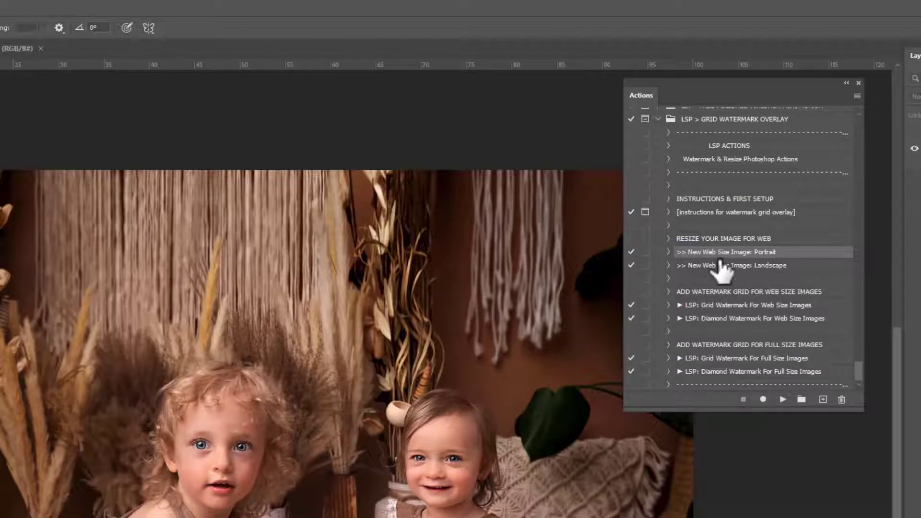
pyautogui.click(768, 268)
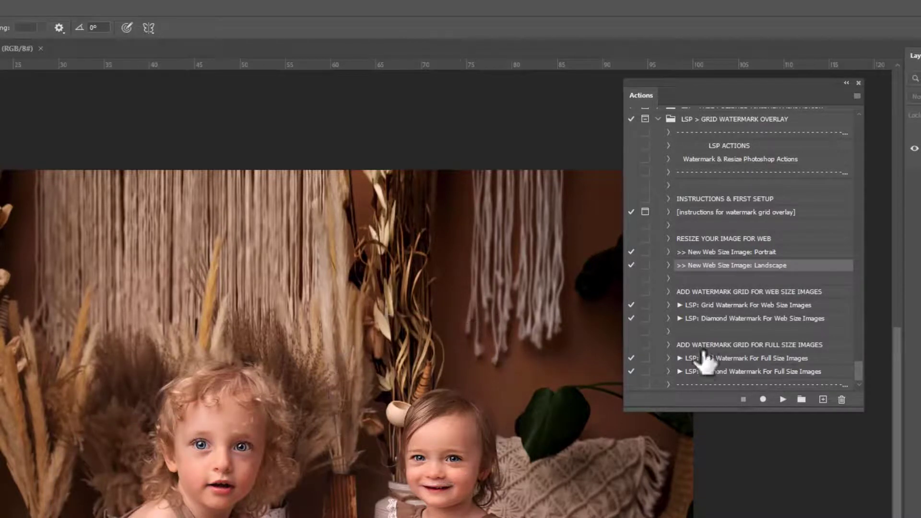
pyautogui.click(783, 399)
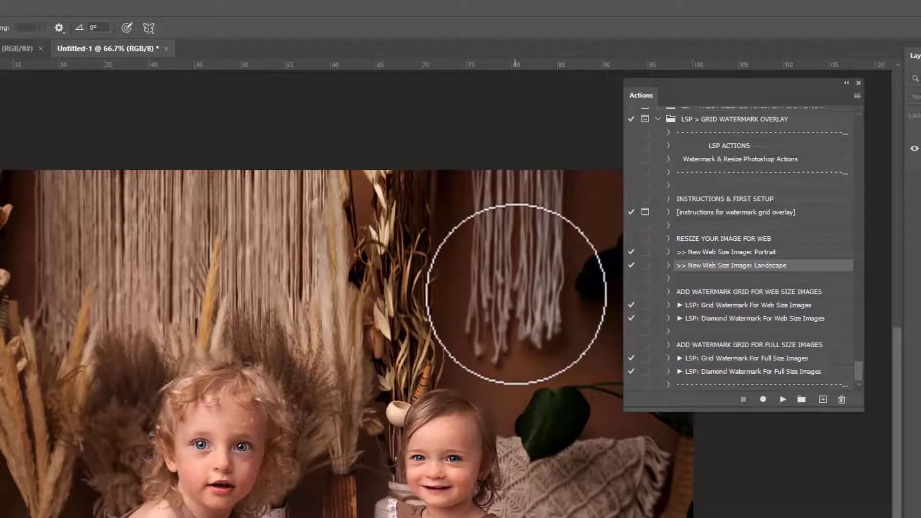
# - Select the "LSP: Diamond Watermark For Web Size Images" action for the web-size copy
pyautogui.click(717, 292)
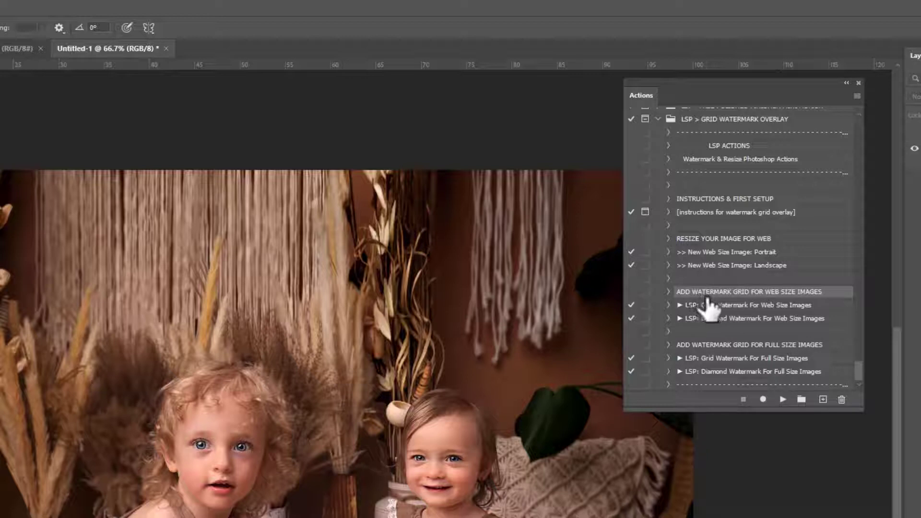
pyautogui.click(712, 305)
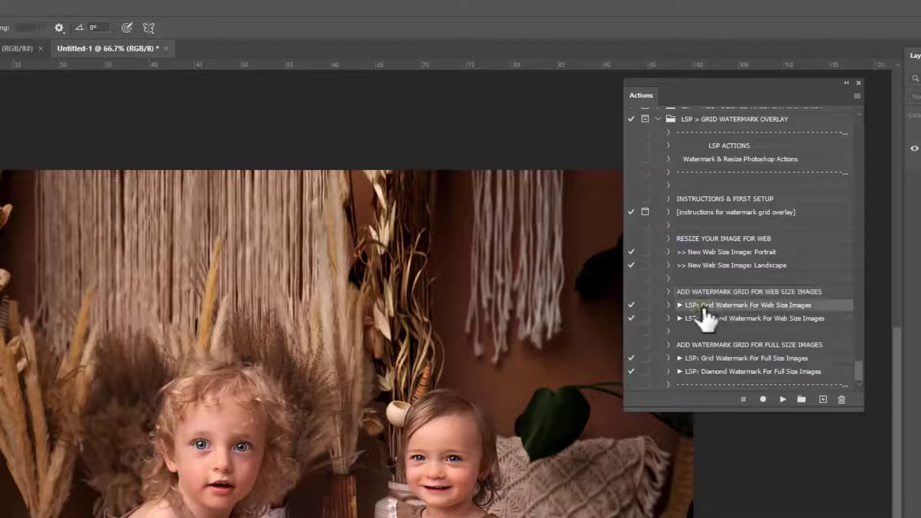
pyautogui.click(716, 320)
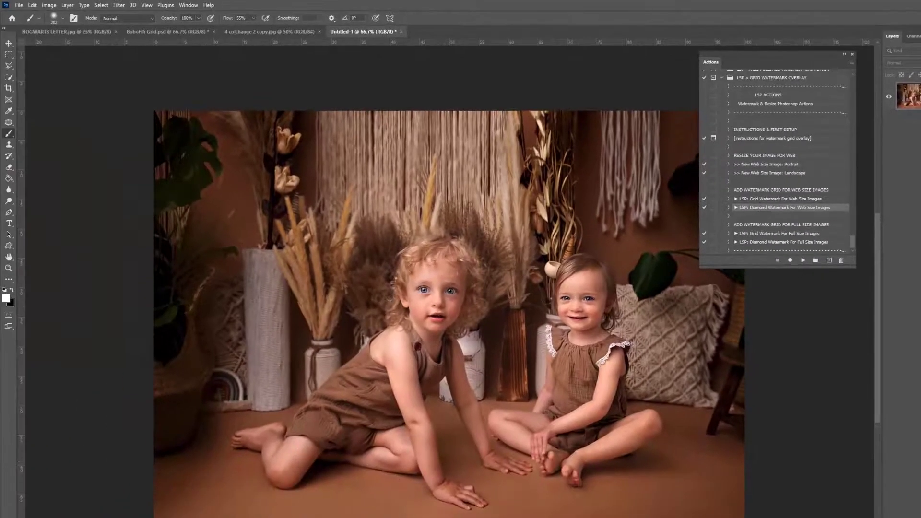
# - Load LSP DIAMOND WATERMARK PATTERN.pat and LSP GRID WATERMARK PATTERN.pat again from the extracted folder
pyautogui.hotkey('alt', 'Tab')
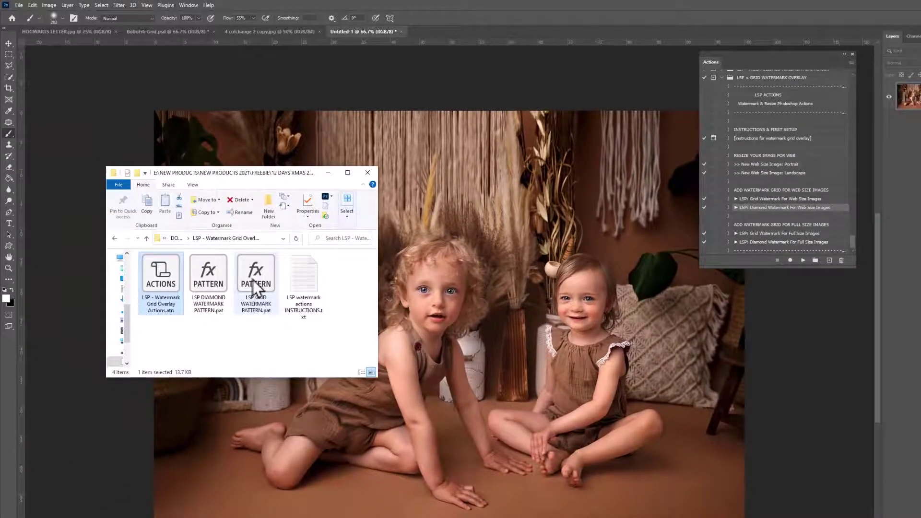
pyautogui.doubleClick(208, 279)
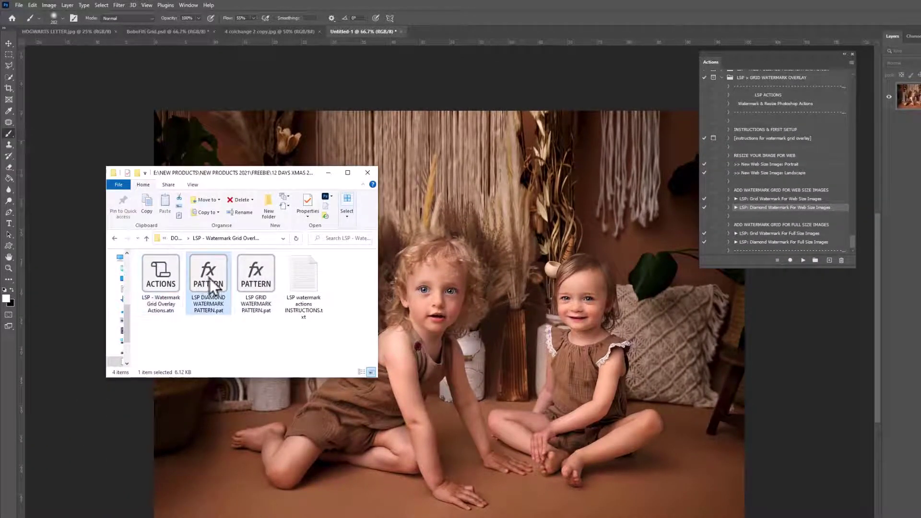
pyautogui.doubleClick(250, 283)
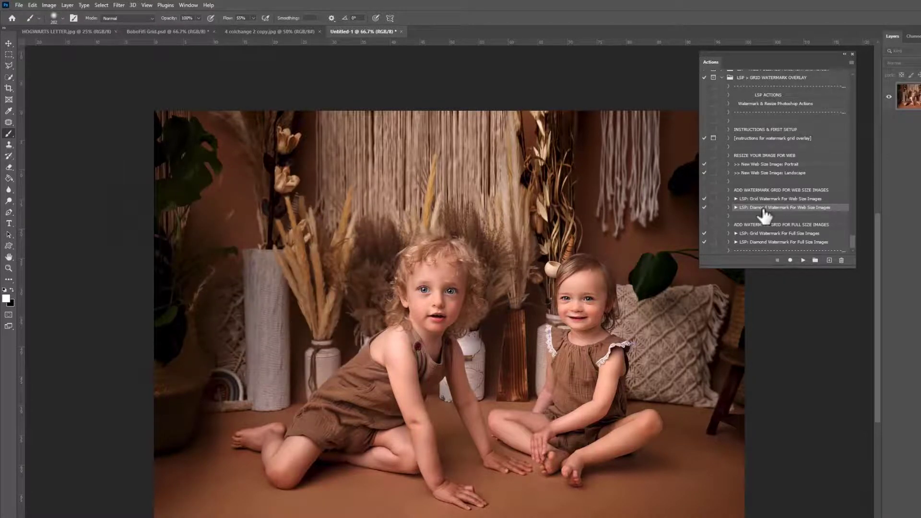
# - Run the "LSP: Diamond Watermark For Web Size Images" action and compare the photo with and without its watermark layer
pyautogui.moveTo(764, 211); pyautogui.dragTo(764, 212)
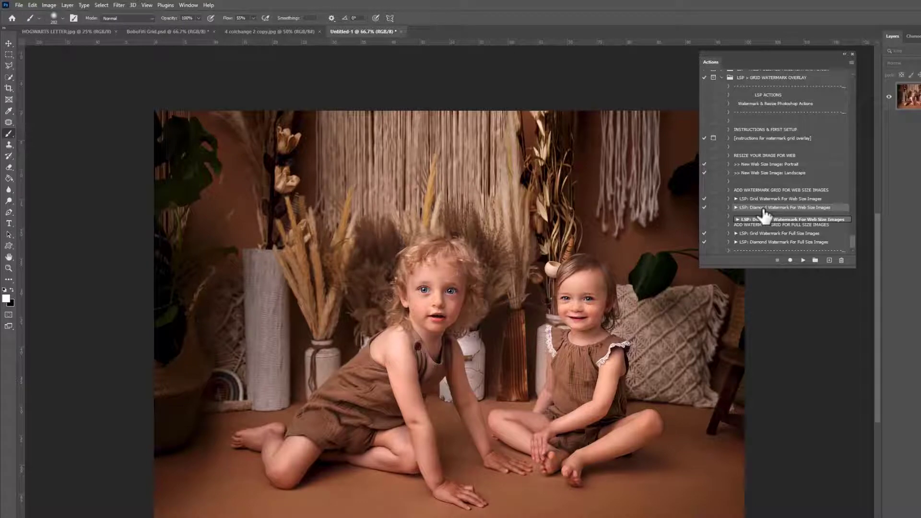
pyautogui.moveTo(764, 212); pyautogui.dragTo(764, 211)
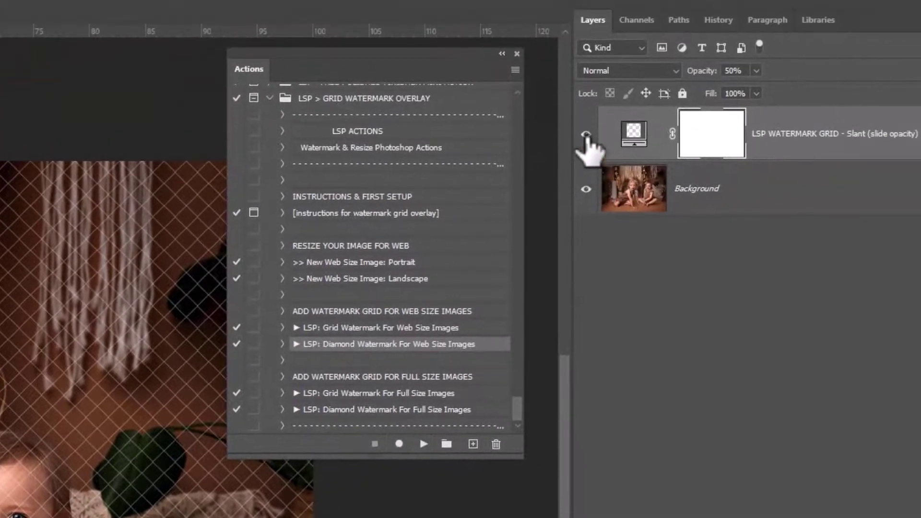
pyautogui.click(588, 133)
pyautogui.click(588, 133)
pyautogui.click(588, 133)
pyautogui.click(588, 136)
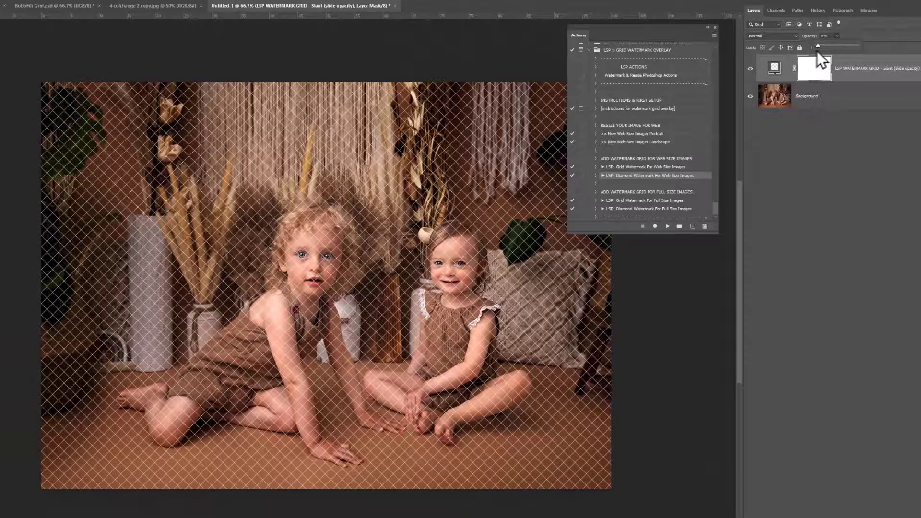
# - Set the slant watermark layer's opacity to 40% and check the diamond lines up close and on the whole photo
pyautogui.moveTo(829, 54); pyautogui.dragTo(835, 55)
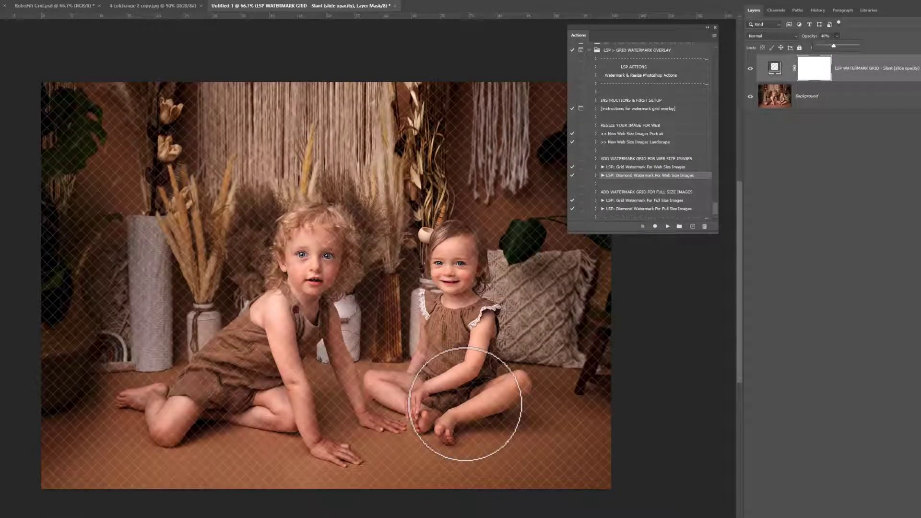
pyautogui.press('z')
pyautogui.keyDown('alt'); pyautogui.click(422, 372); pyautogui.keyUp('alt')
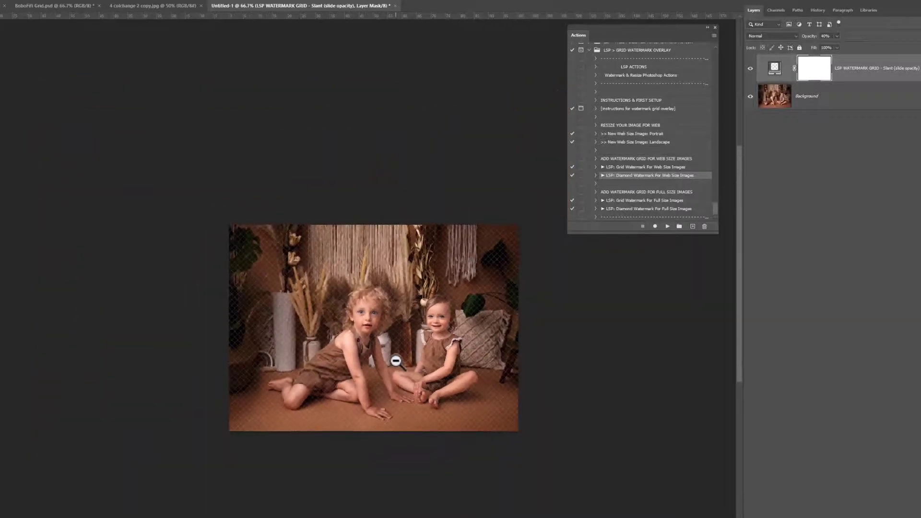
pyautogui.moveTo(396, 360); pyautogui.dragTo(468, 386)
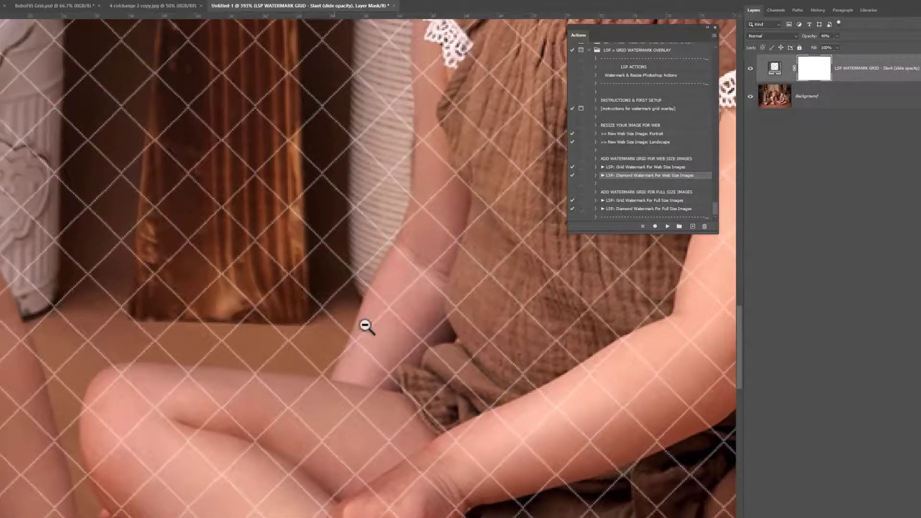
pyautogui.keyDown('alt'); pyautogui.click(341, 344); pyautogui.keyUp('alt')
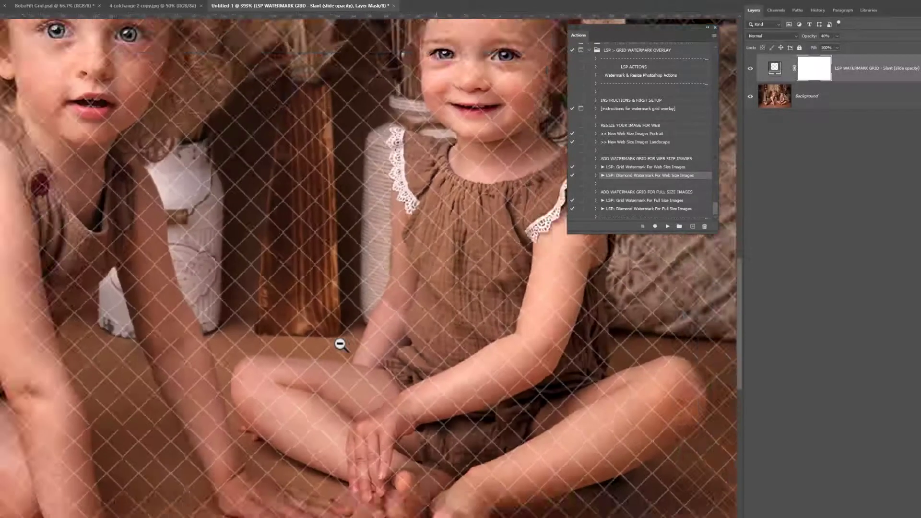
pyautogui.moveTo(340, 344); pyautogui.dragTo(305, 336)
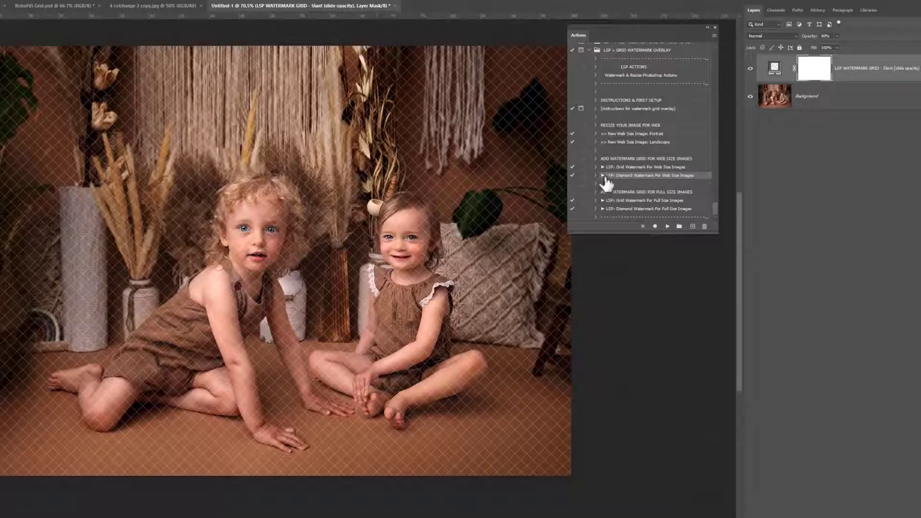
# - Add the square grid on top with the "LSP: Grid Watermark For Web Size Images" action and inspect the combined pattern
pyautogui.click(623, 167)
pyautogui.click(667, 227)
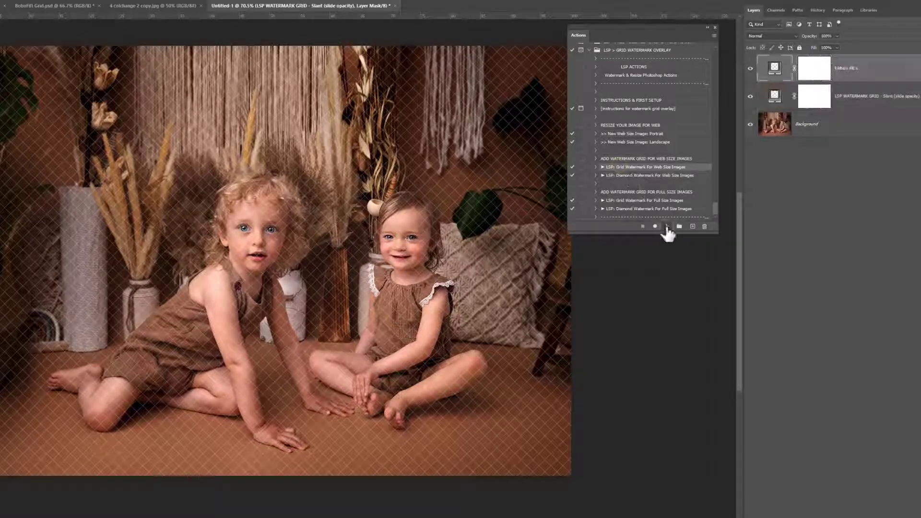
pyautogui.moveTo(436, 264); pyautogui.dragTo(471, 295)
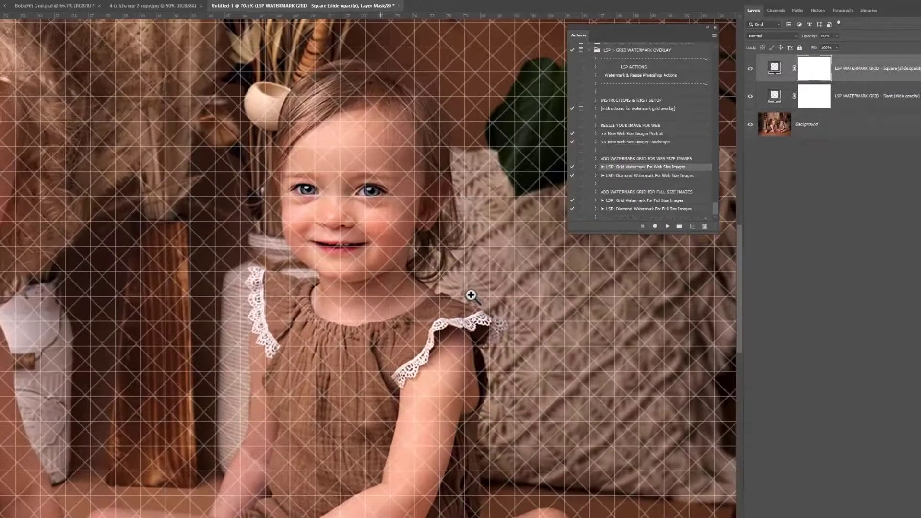
pyautogui.scroll(-5, 418, 289)
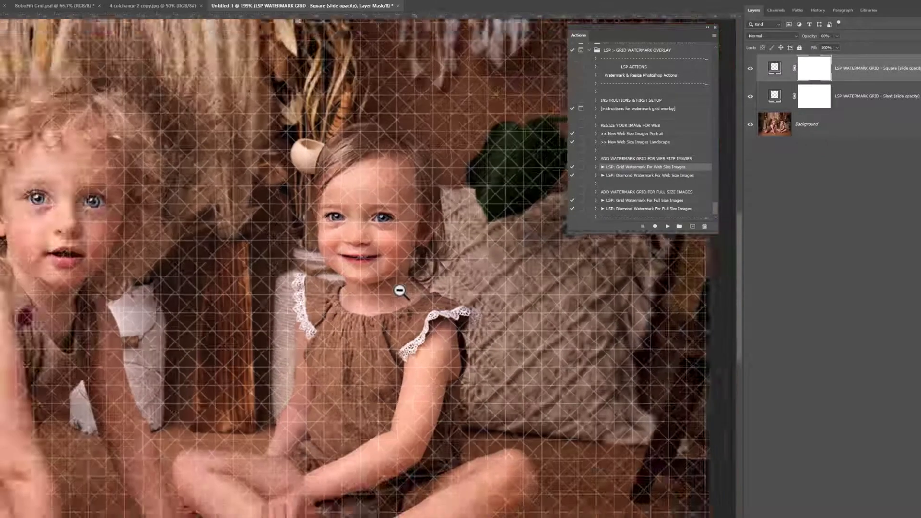
# - Compare the two watermark patterns by hiding and restoring the slant layer and the square layer one at a time
pyautogui.click(750, 96)
pyautogui.scroll(-3, 328, 293)
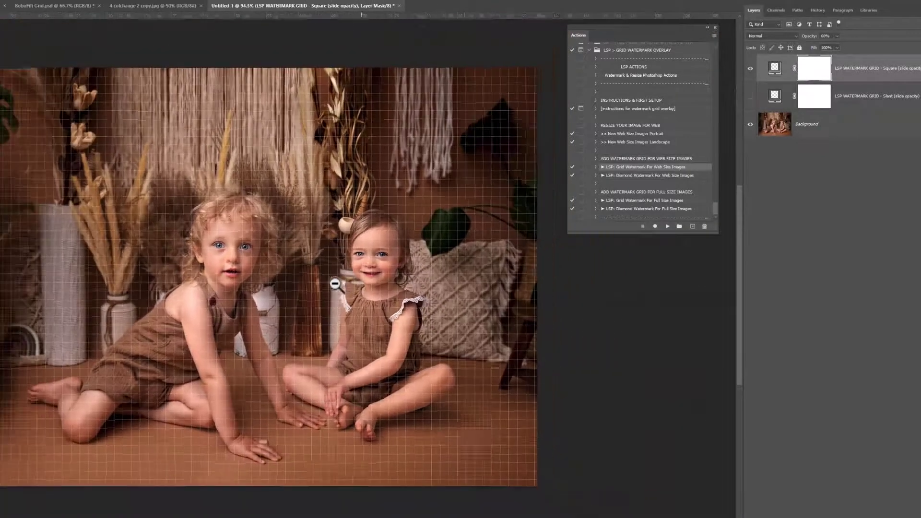
pyautogui.click(750, 96)
pyautogui.click(751, 68)
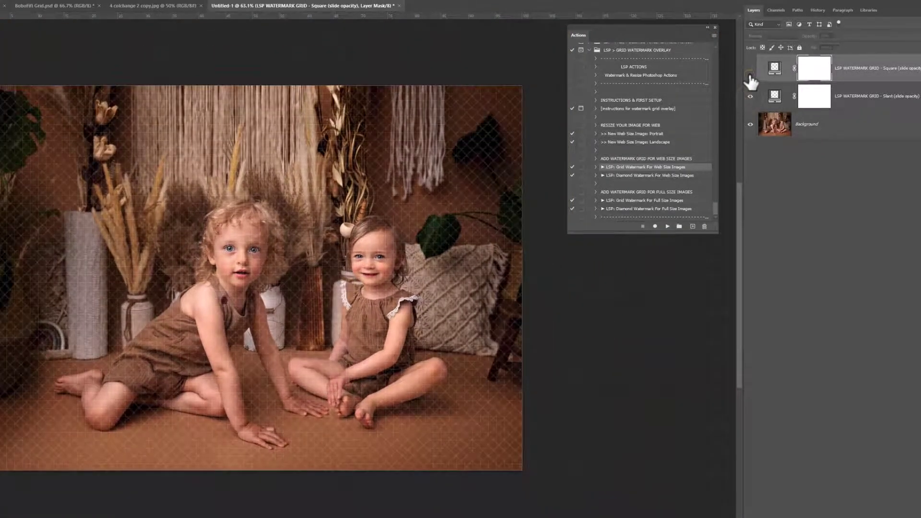
pyautogui.click(751, 68)
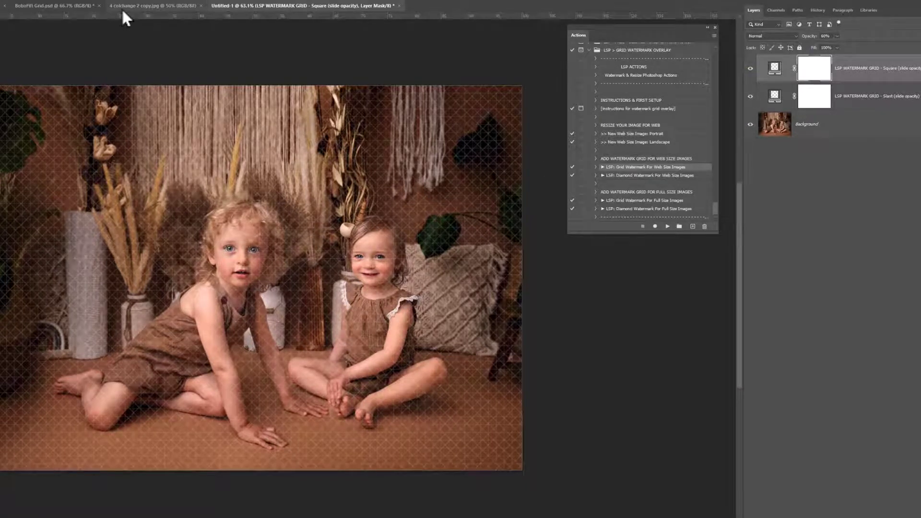
# - Look at the BoboFifi Grid.psd document and its watermark actions, and return to the web-size copy Untitled-1
pyautogui.click(72, 5)
pyautogui.scroll(3, 636, 166)
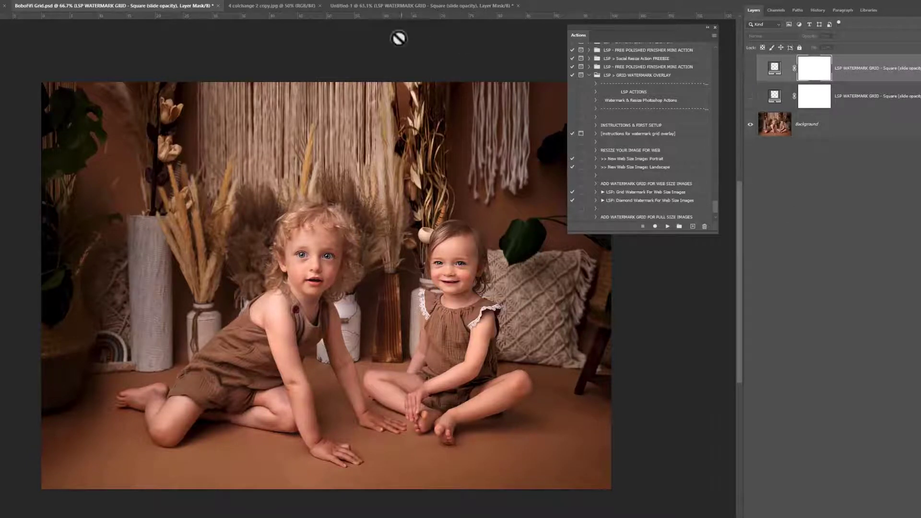
pyautogui.click(402, 4)
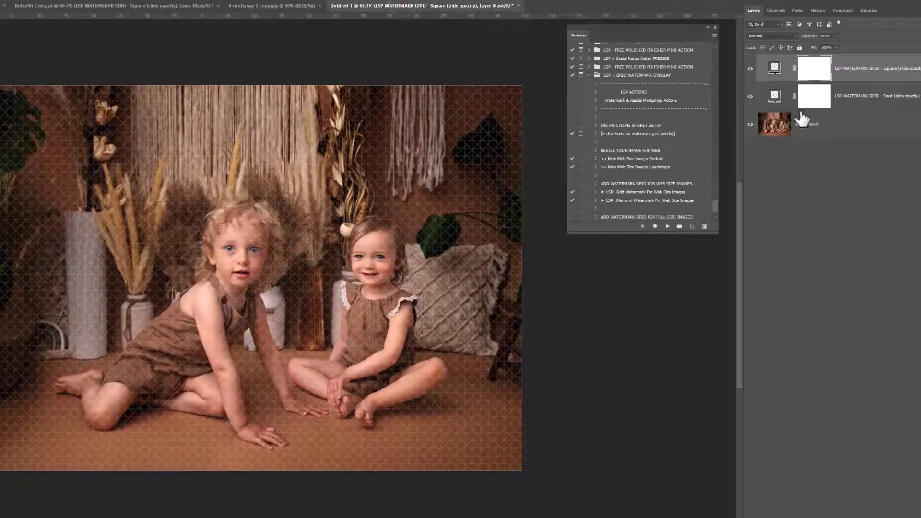
# - Hide the square watermark layer in Untitled-1, keep the slant layer shown, and view the diamond pattern closer
pyautogui.click(750, 68)
pyautogui.click(750, 97)
pyautogui.click(751, 96)
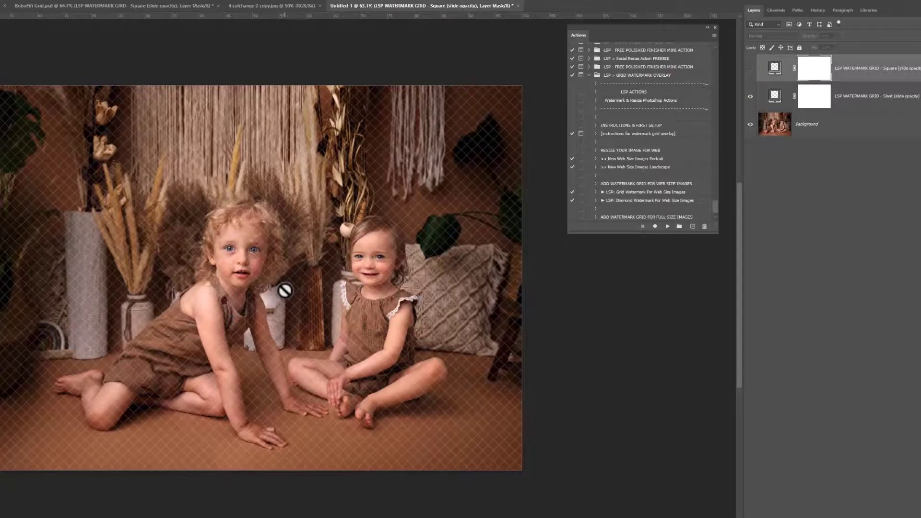
pyautogui.moveTo(277, 278); pyautogui.dragTo(430, 262)
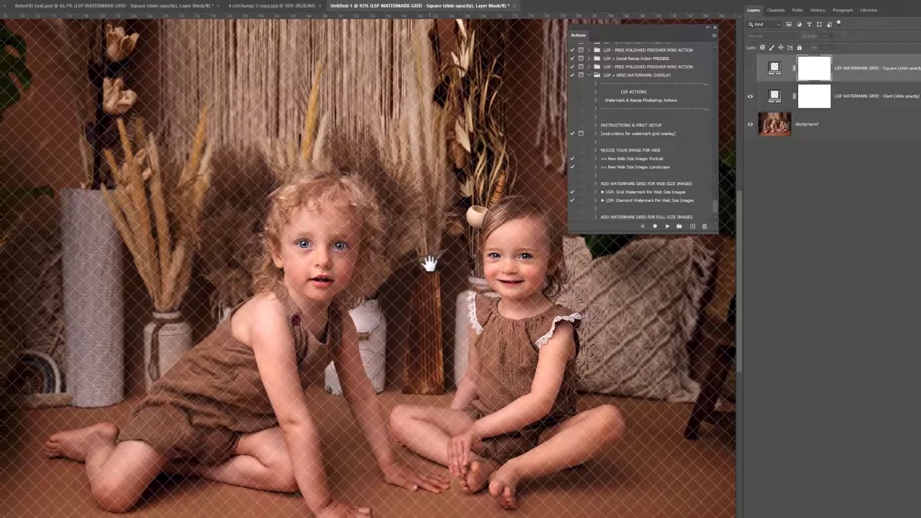